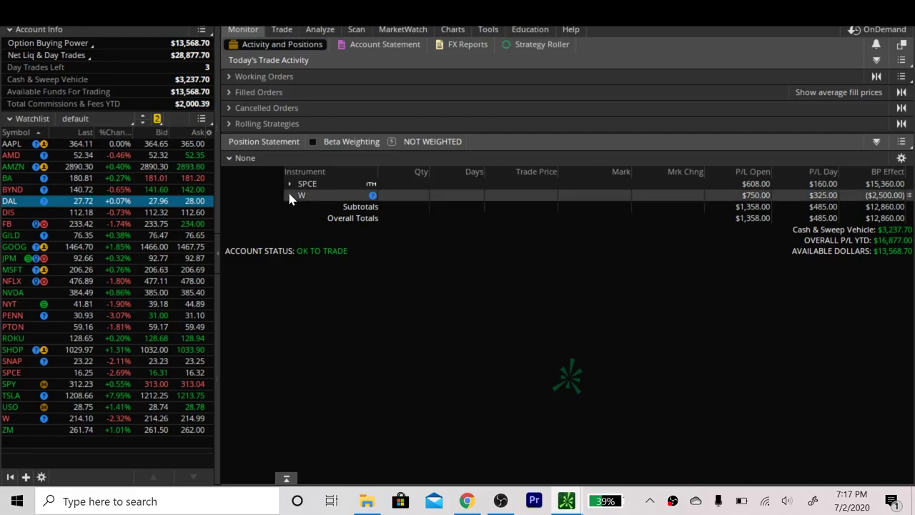
Step: Expand the W position in the position statement and review the account's open positions
left_click(290, 195)
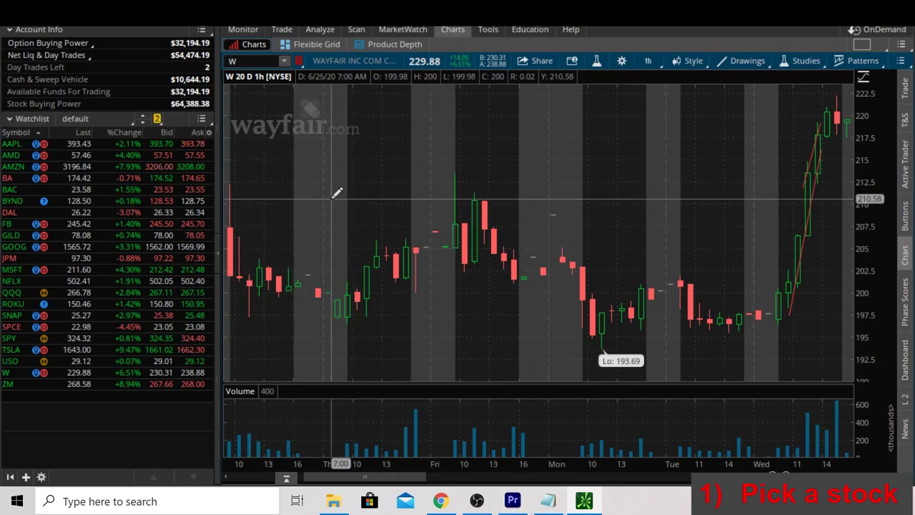
left_click(247, 30)
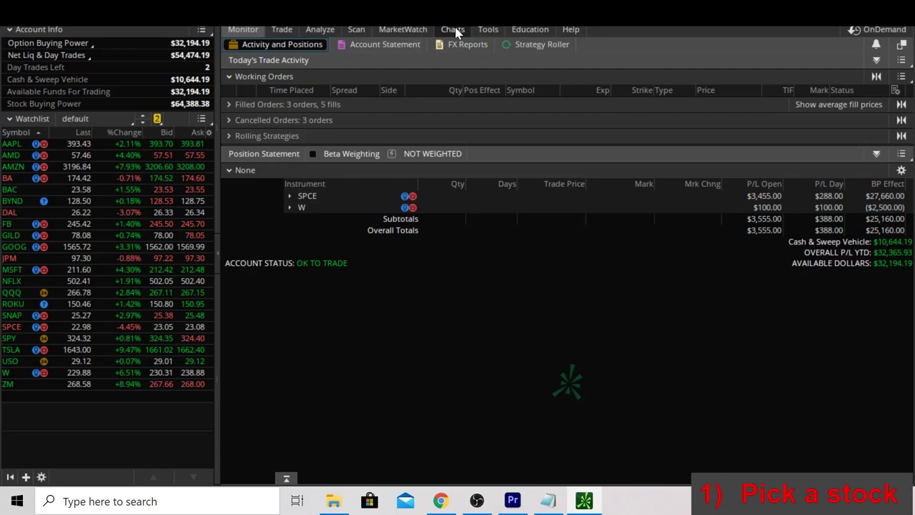
Step: Chart TSLA on the one-year daily time frame (1 Y : 1D)
mouse_move(451, 29)
left_click(430, 50)
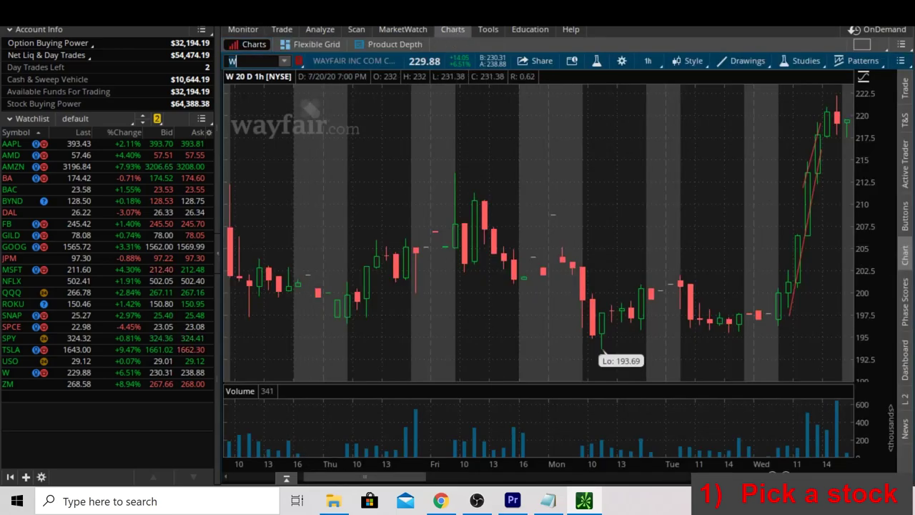
type("TSLA")
key("Return")
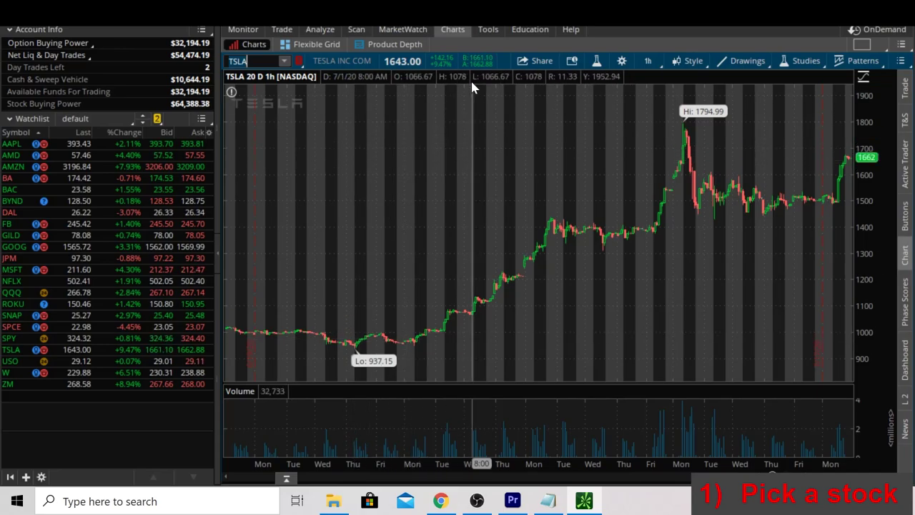
left_click(651, 62)
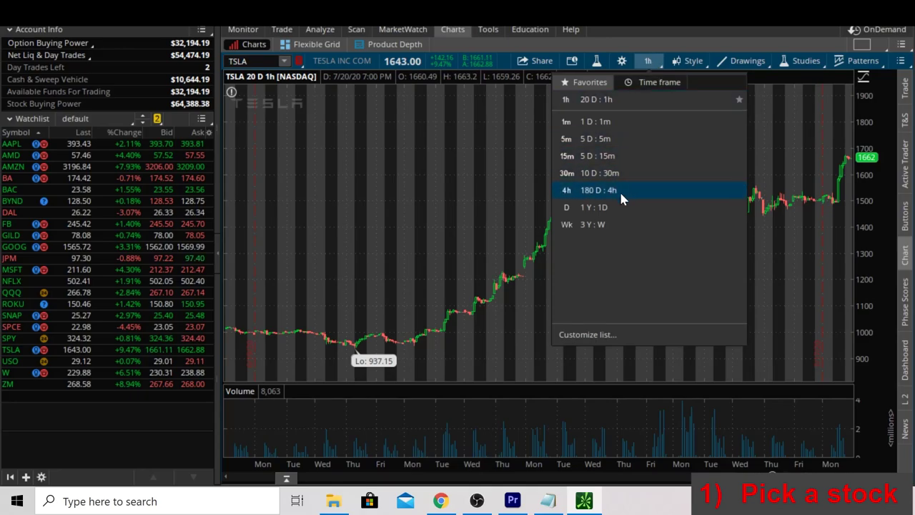
left_click(612, 209)
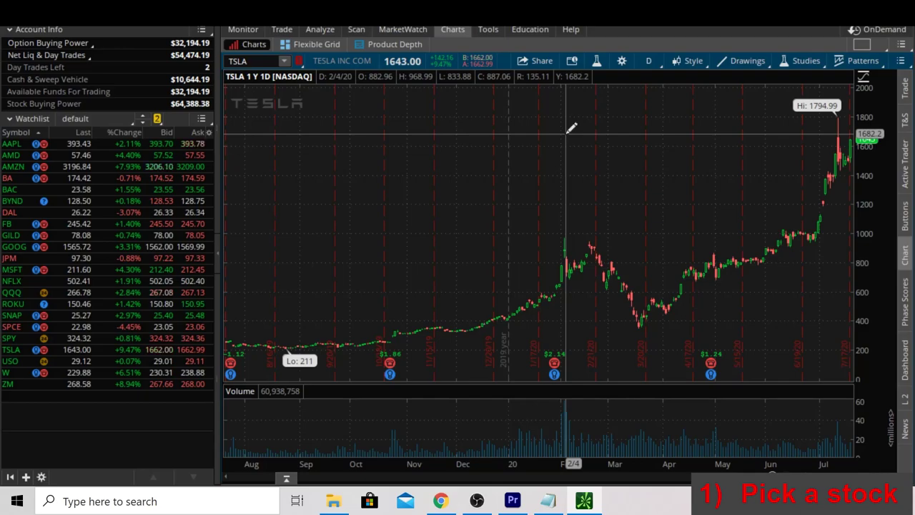
Step: Examine the TSLA option chain, then return to the account monitor
left_click(282, 33)
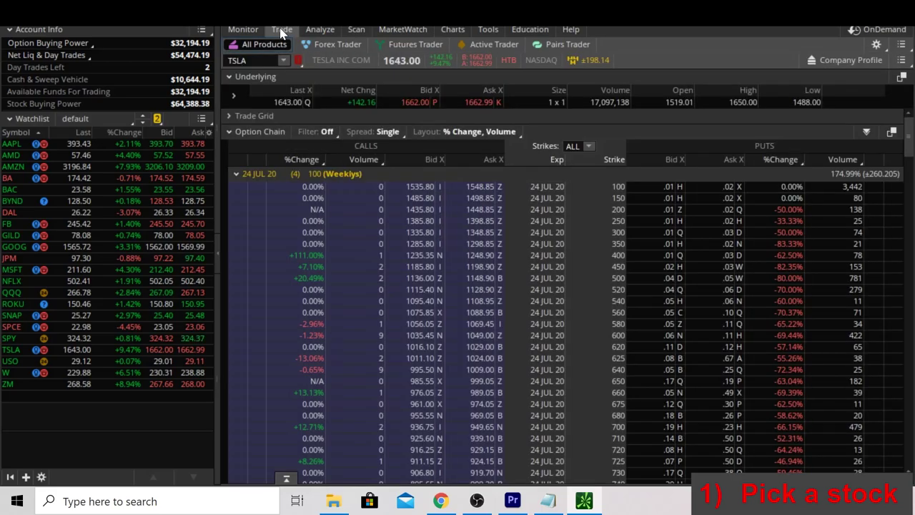
left_click(243, 29)
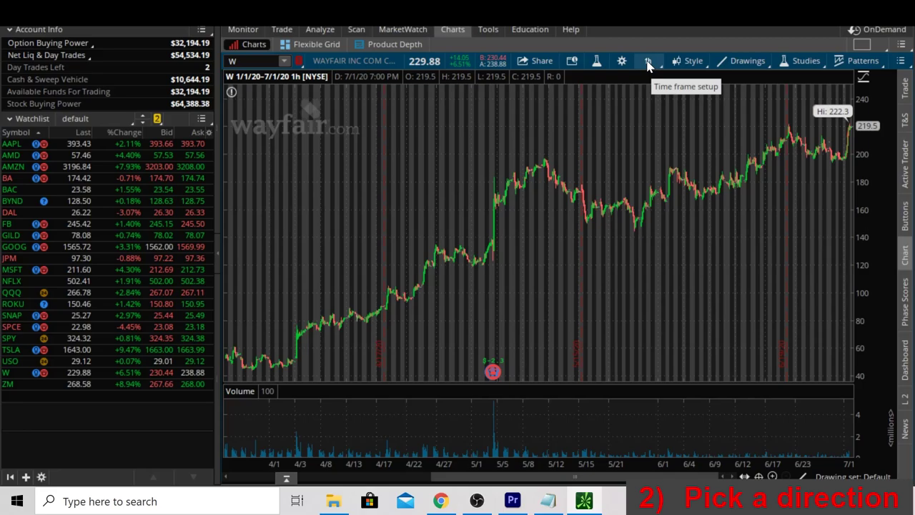
Step: Set the W chart to the one-day, one-minute time frame (1 D : 1m)
scroll(355, 210, "up", 5)
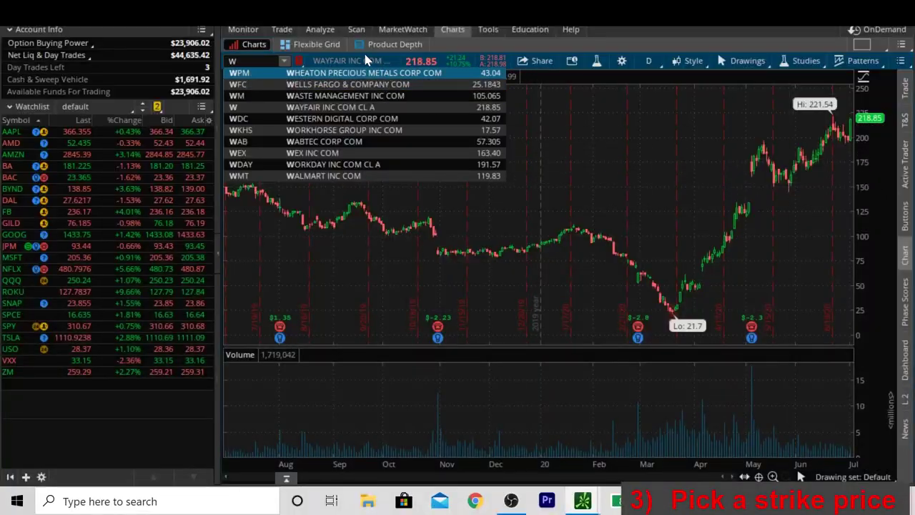
left_click(652, 60)
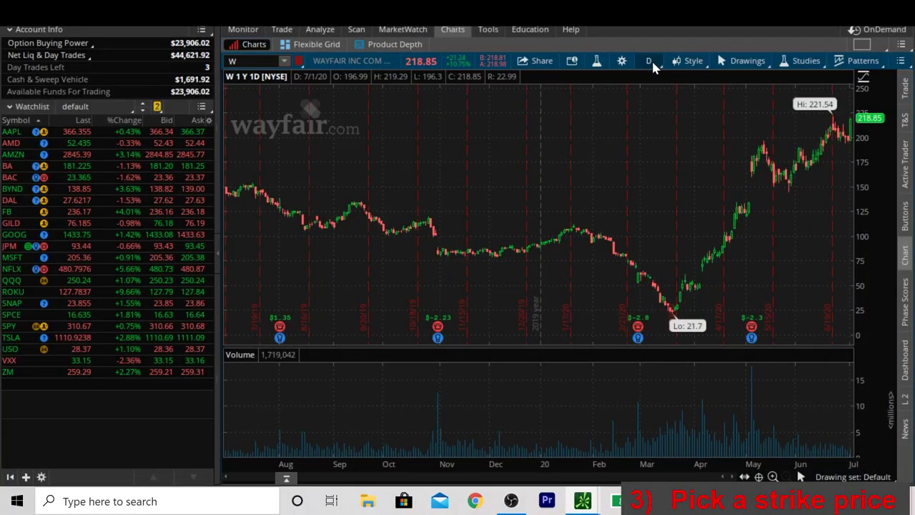
left_click(652, 60)
left_click(629, 121)
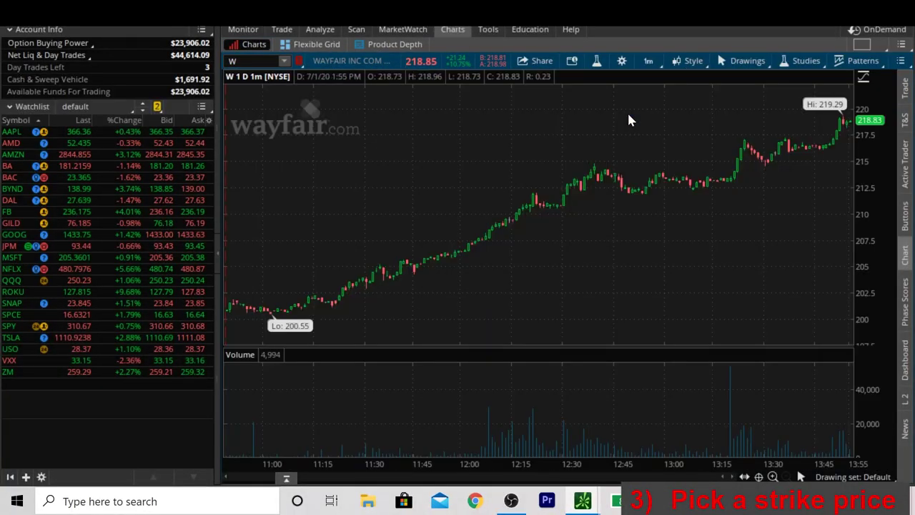
Step: Draw two rising trendlines on the W chart, one above and one below the latest price climb
left_click(755, 65)
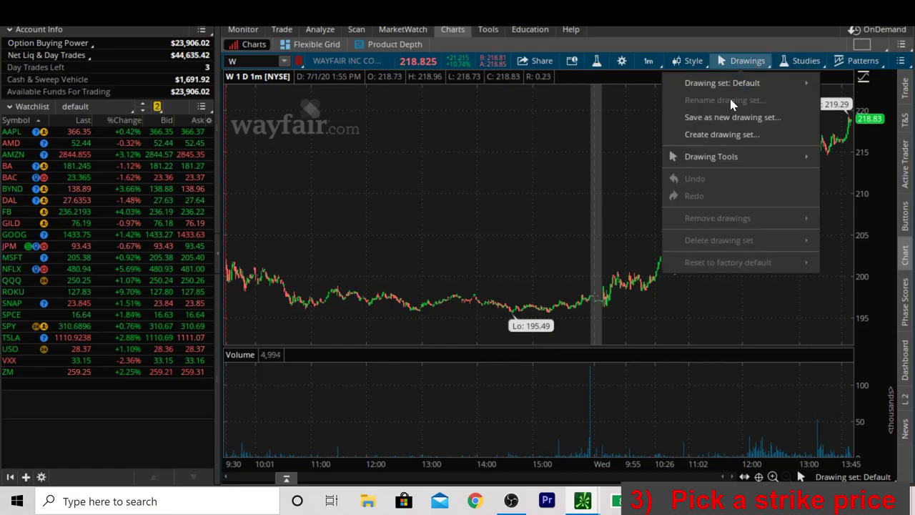
mouse_move(715, 156)
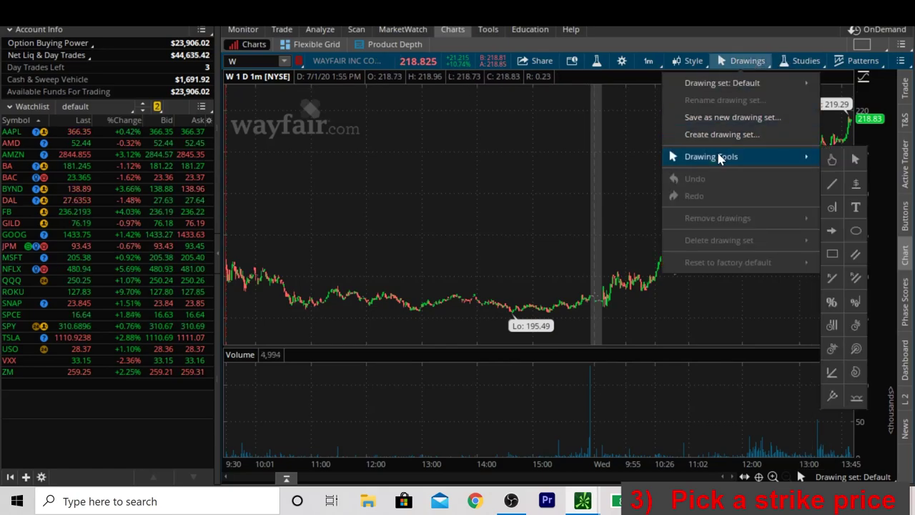
left_click(832, 183)
left_click(846, 114)
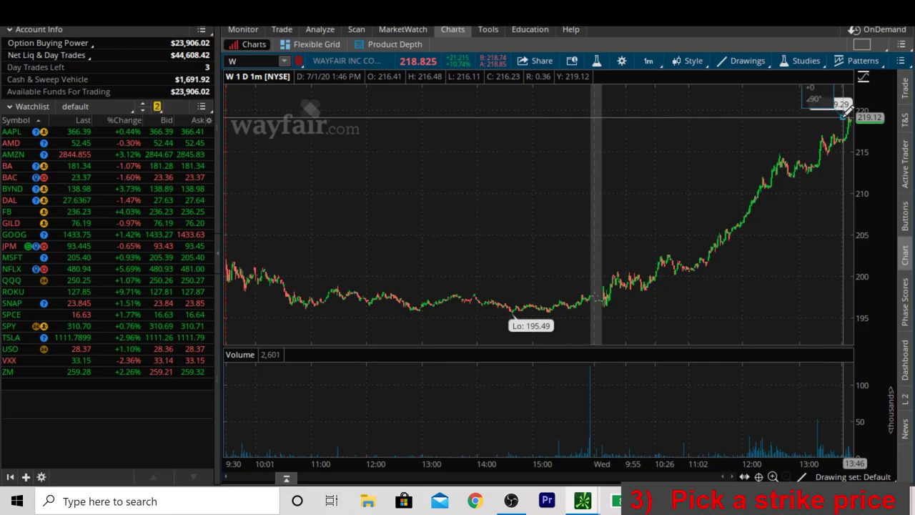
left_click(741, 176)
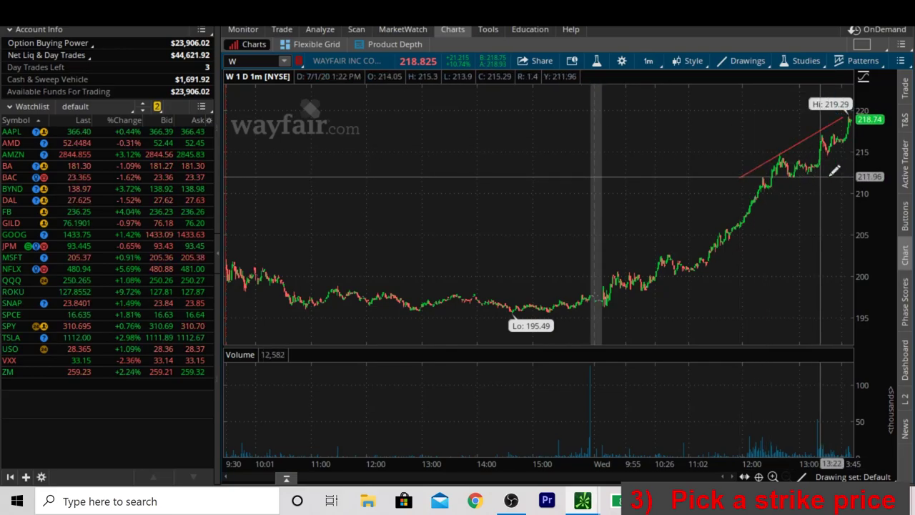
left_click(850, 141)
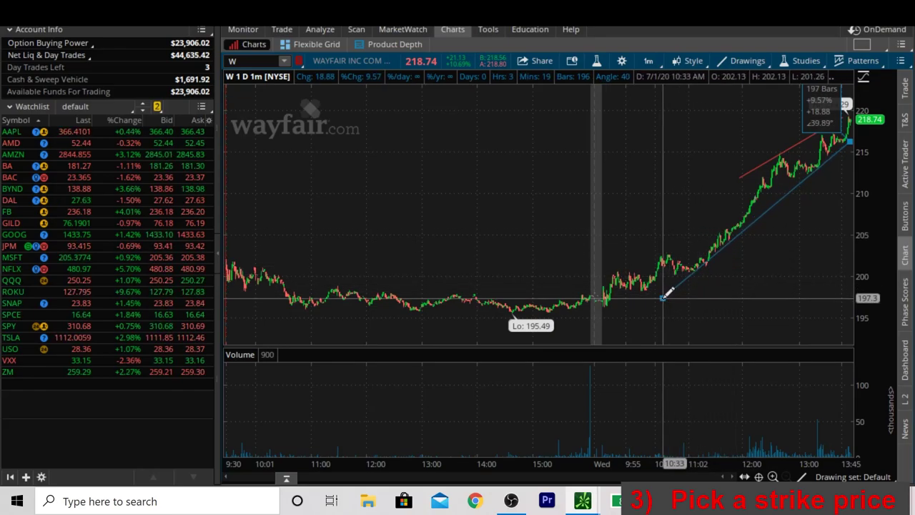
left_click(664, 295)
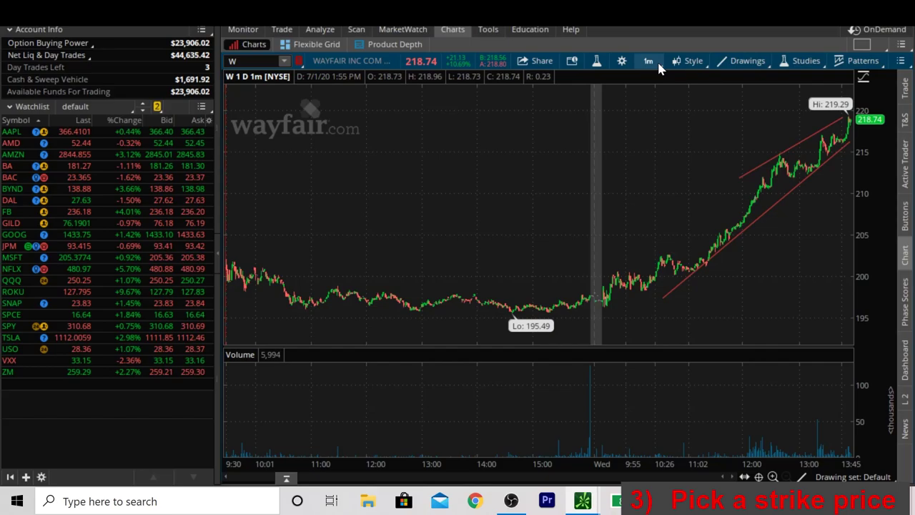
Step: Inspect the recent W candles between the trendlines and switch the chart to the 20 D : 1h time frame
left_click_drag(739, 113, 844, 107)
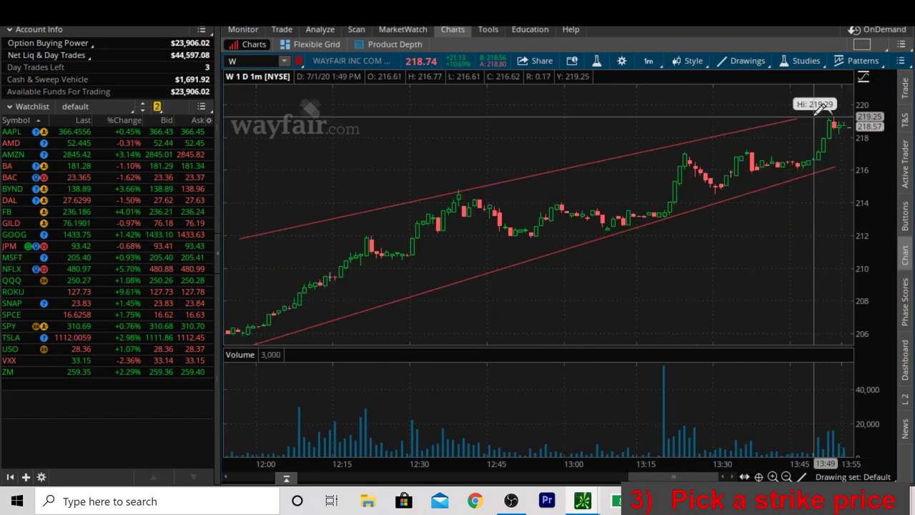
left_click(649, 62)
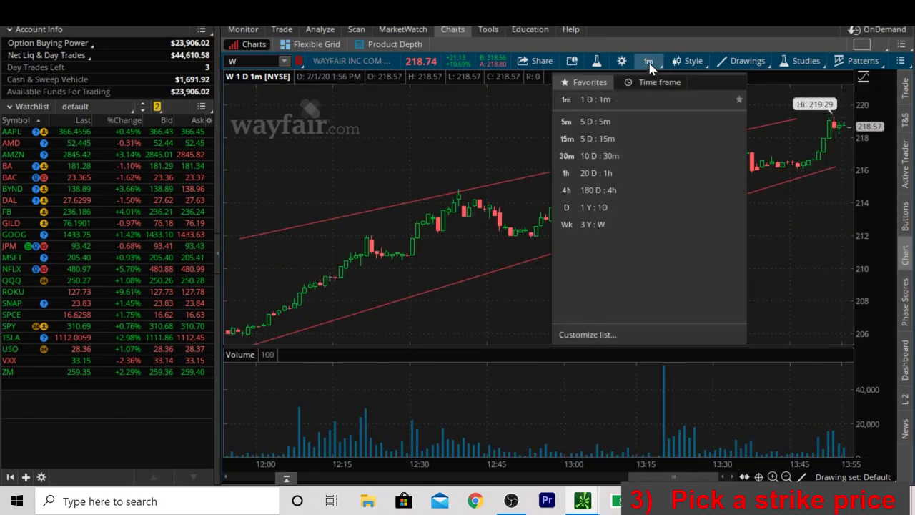
left_click(622, 174)
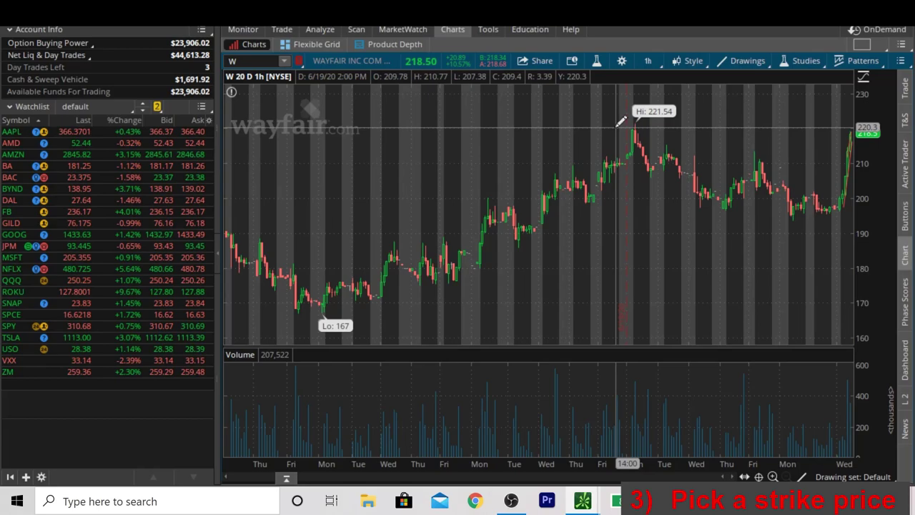
left_click(617, 128)
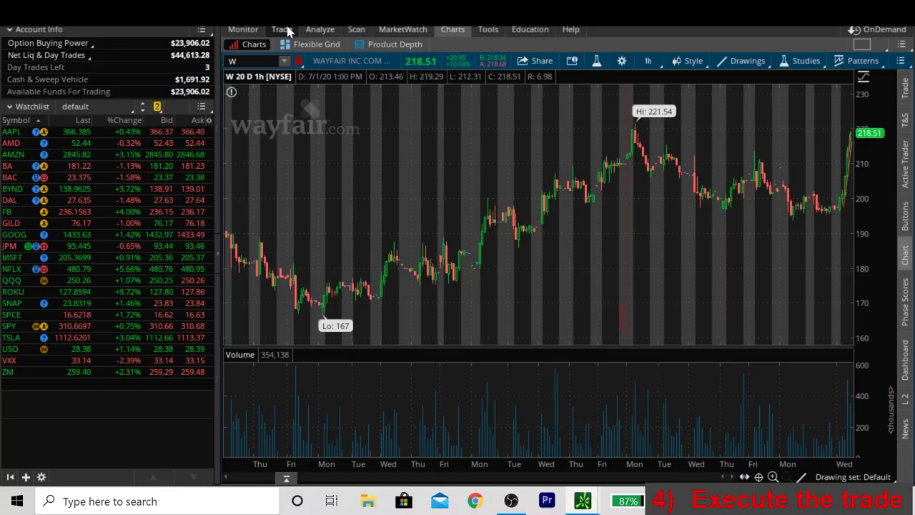
Step: Open W's option chain for the 2 JUL 20 weekly expiration and set the spread type to Vertical
left_click(284, 28)
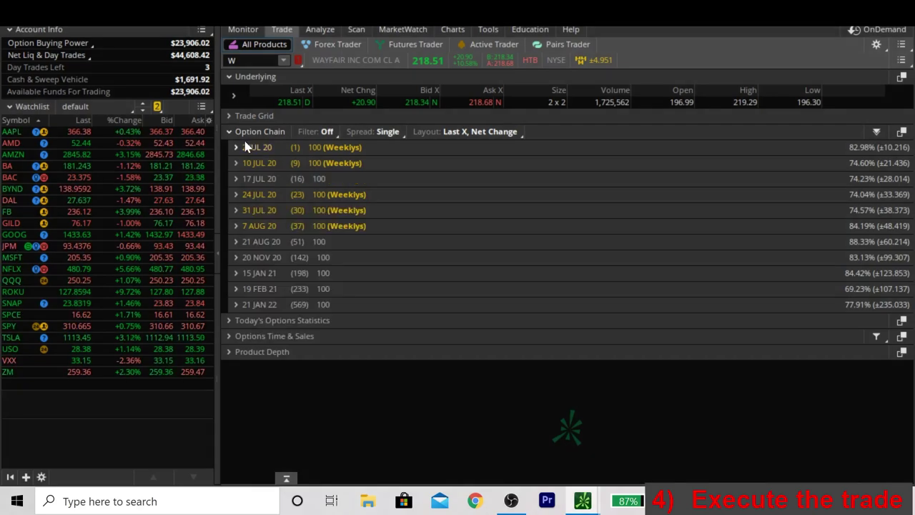
left_click(238, 147)
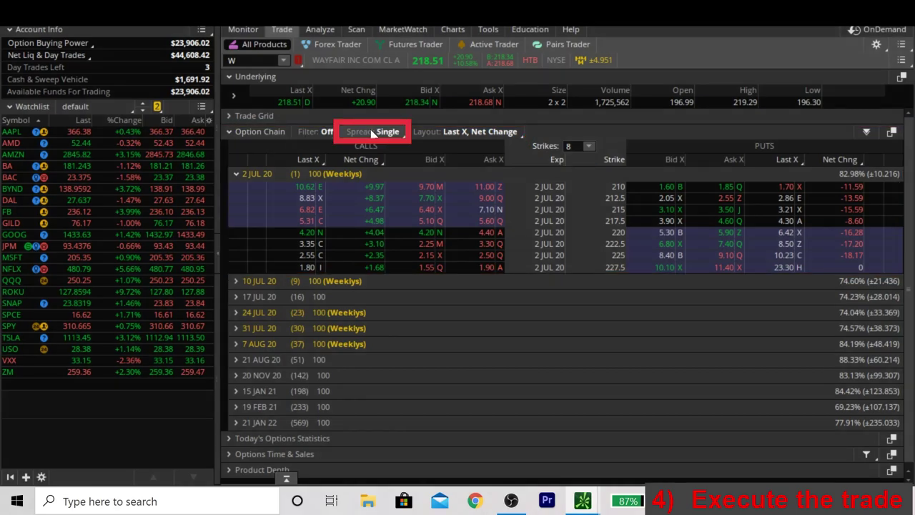
left_click(379, 132)
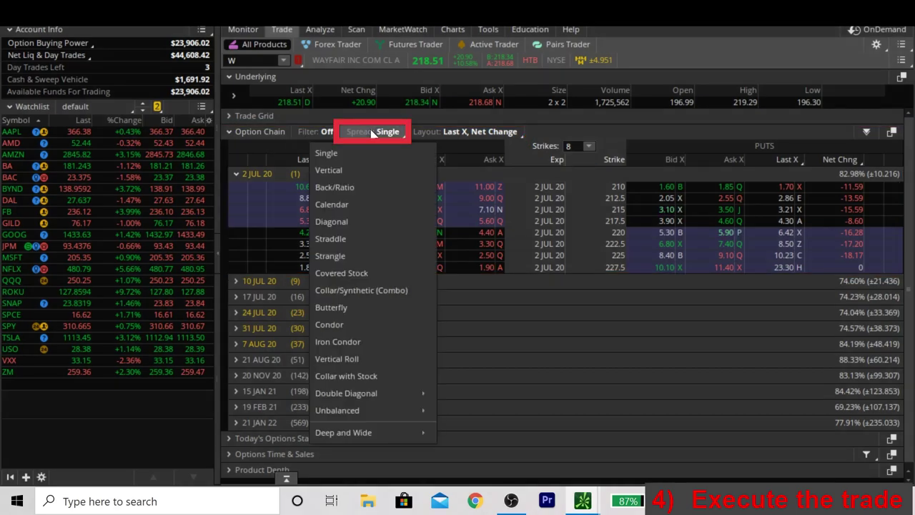
left_click(349, 169)
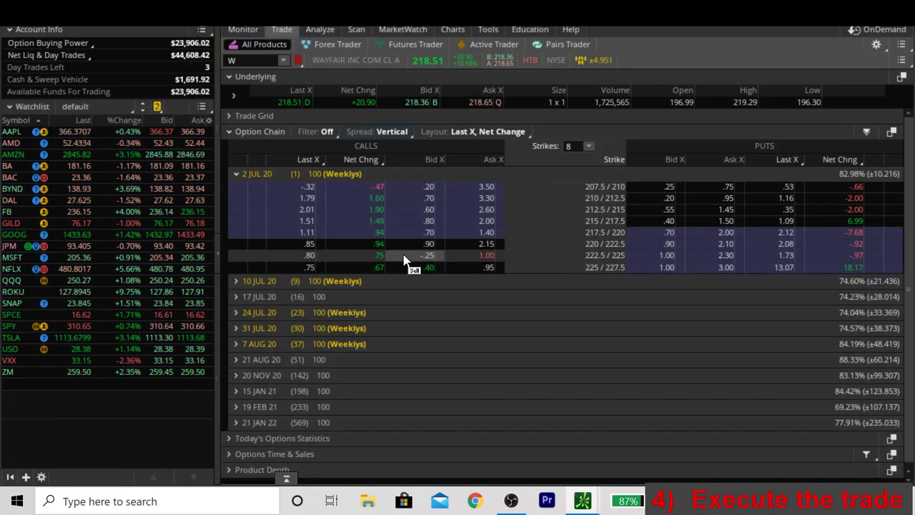
Step: Create a sell order for the 222.5/225 call vertical and change the bought call's strike to 227.5
left_click(425, 262)
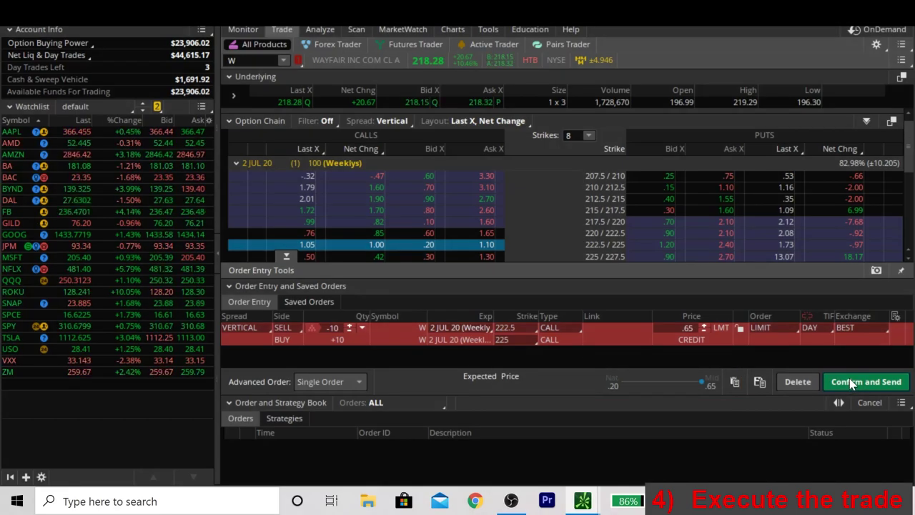
left_click(512, 337)
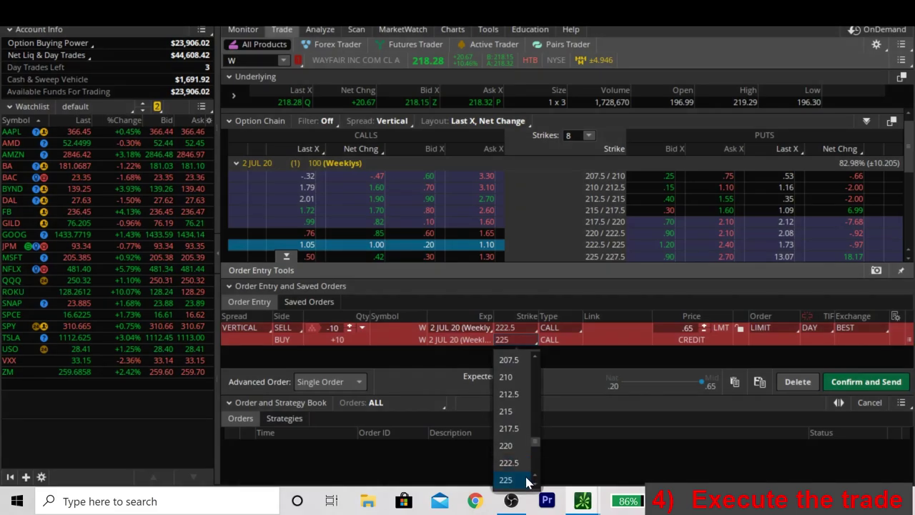
left_click(535, 484)
left_click(513, 481)
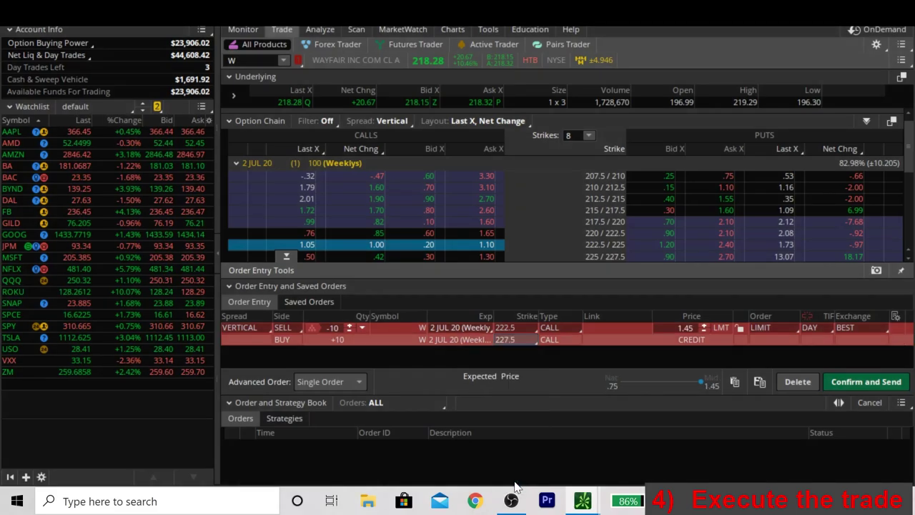
Step: Review the order confirmation, close it without sending, and reduce the spread quantity to 6 contracts
left_click(858, 380)
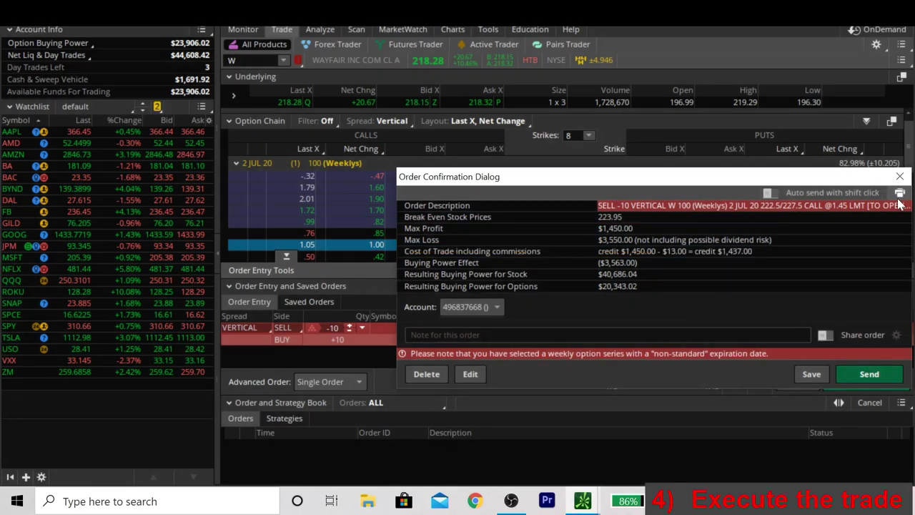
left_click(902, 179)
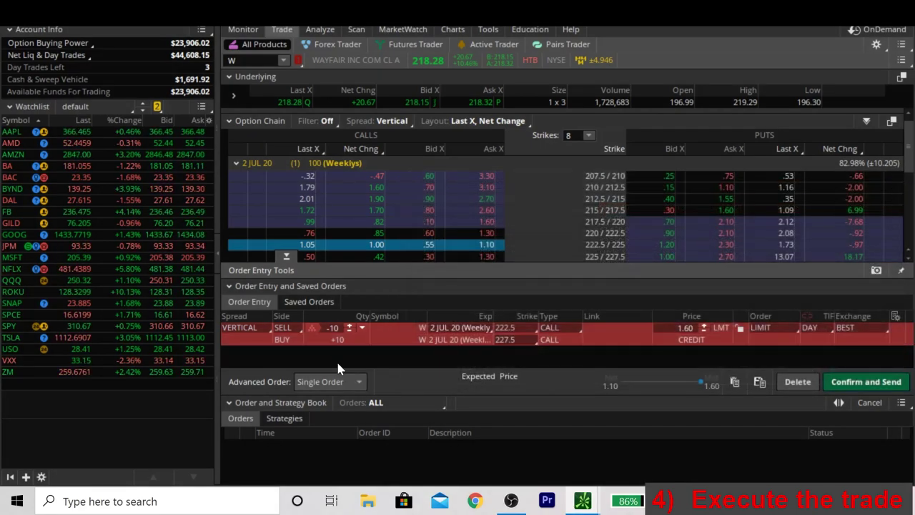
left_click(350, 326)
left_click(350, 325)
left_click(350, 326)
left_click(350, 325)
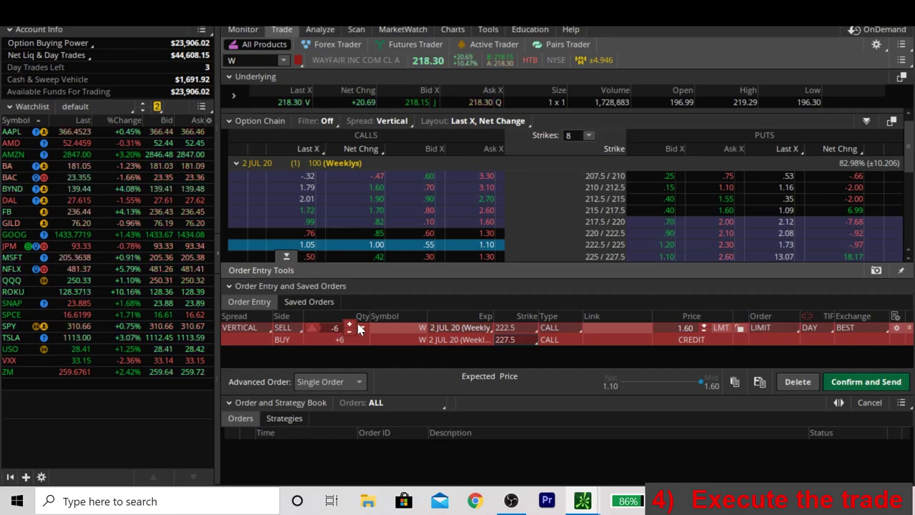
Step: Submit the order selling six W 222.5/227.5 call verticals at a 1.60 limit, and open the account's activity and positions
left_click(842, 381)
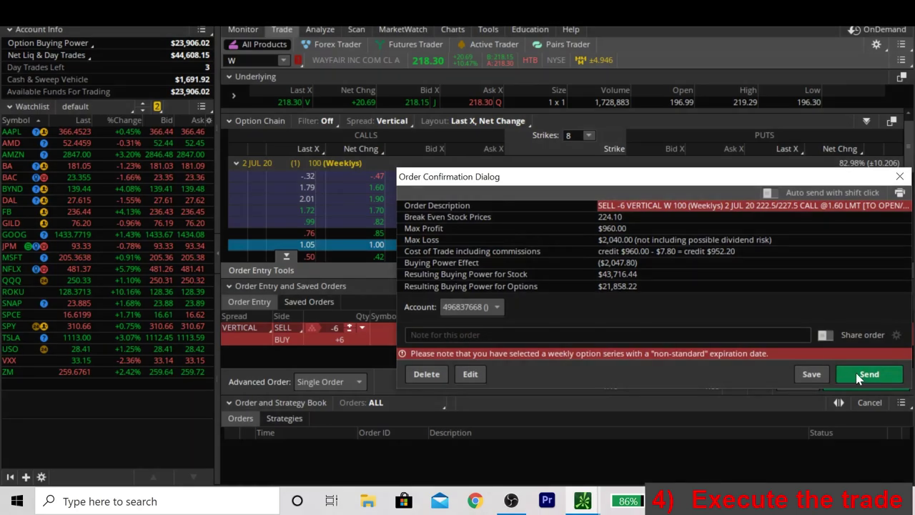
left_click(862, 379)
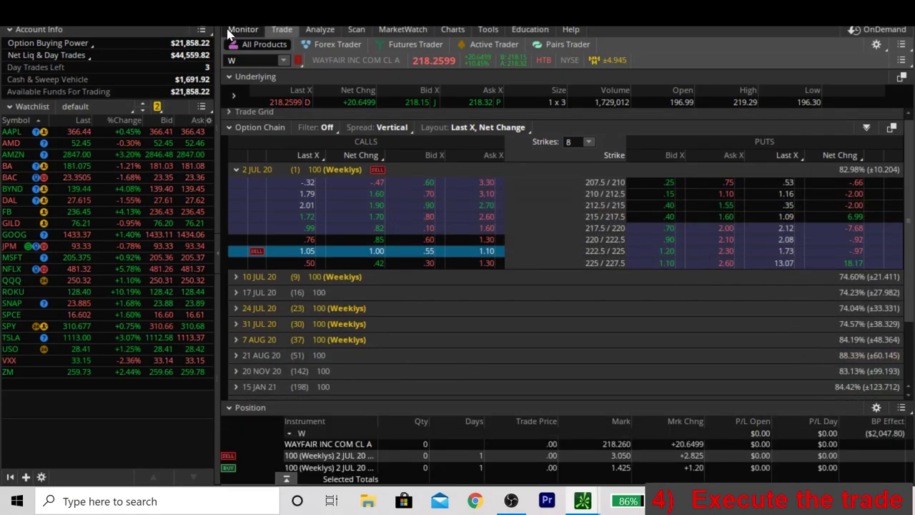
left_click(231, 31)
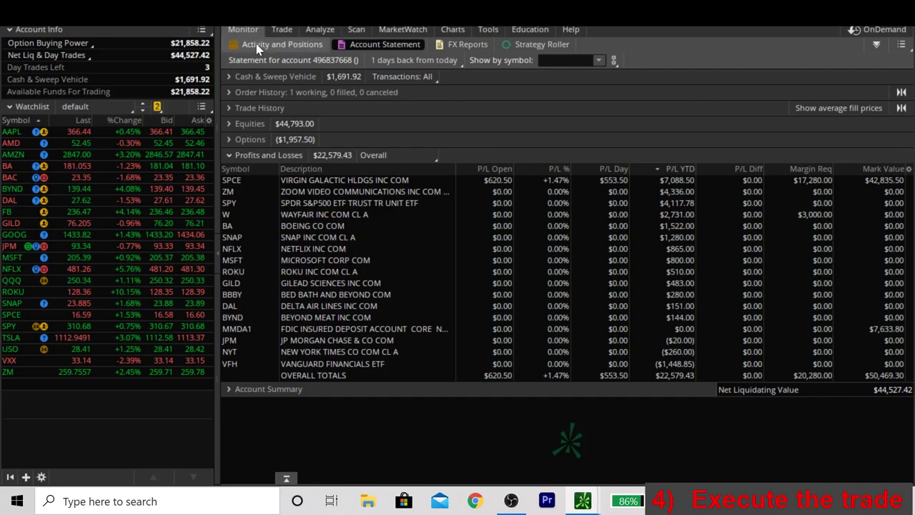
left_click(258, 48)
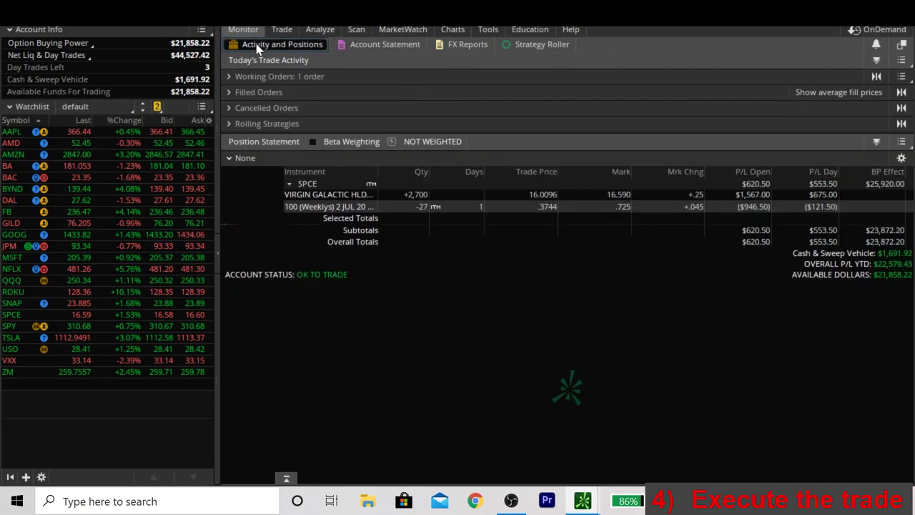
Step: Replace the working W 222.5/227.5 call vertical order with a 1.45 limit price, send it, and dismiss the cancellation notice
left_click(230, 76)
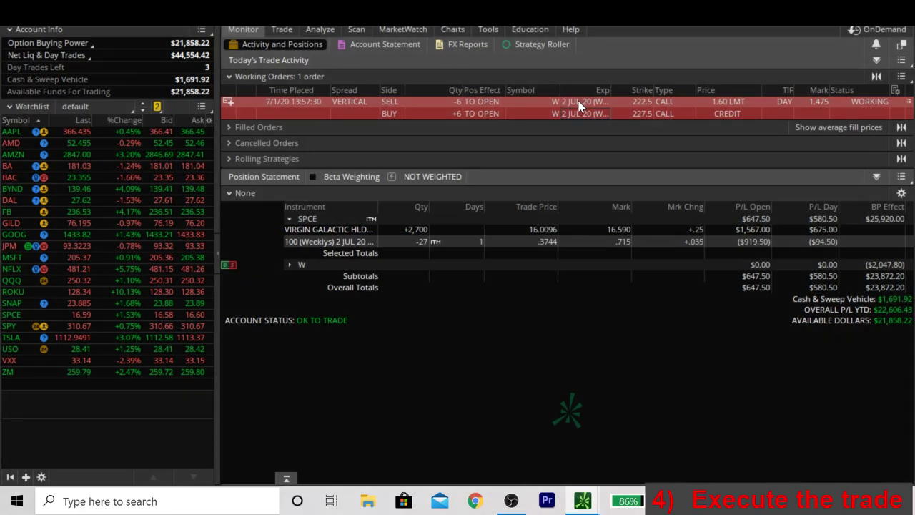
right_click(580, 104)
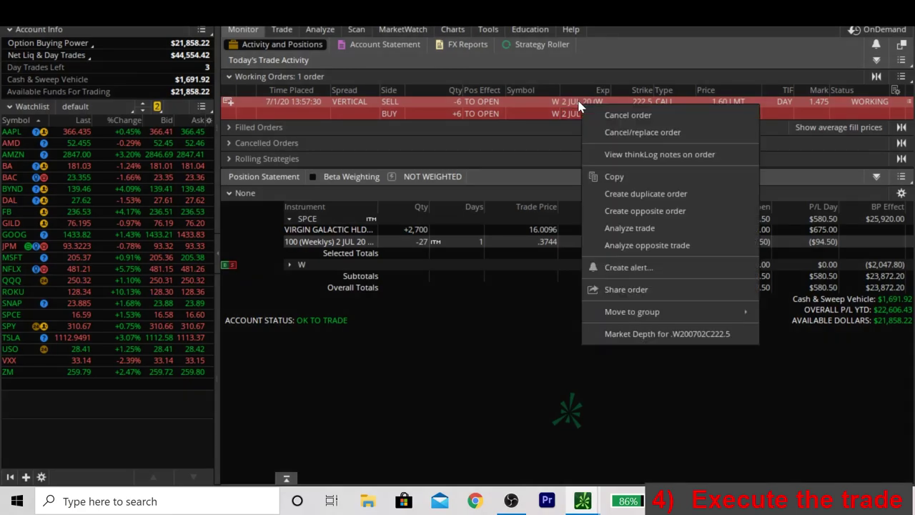
left_click(629, 134)
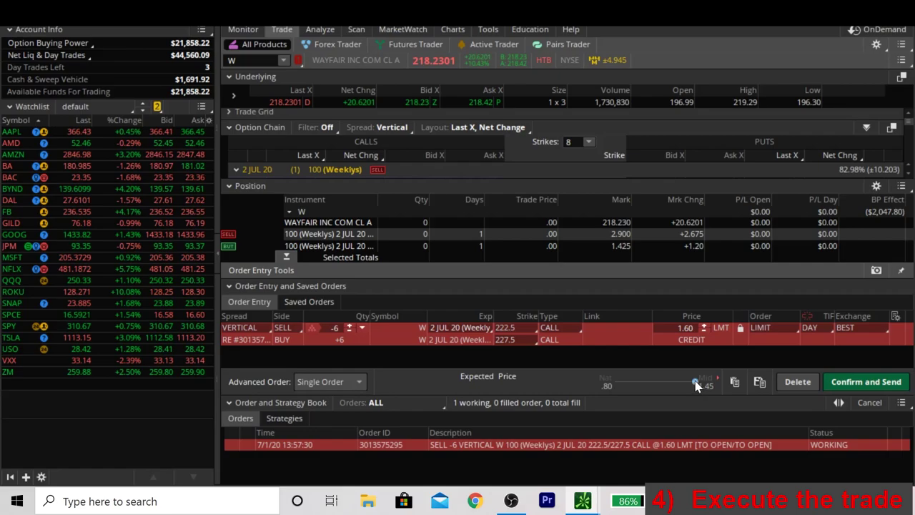
left_click(699, 385)
left_click(854, 385)
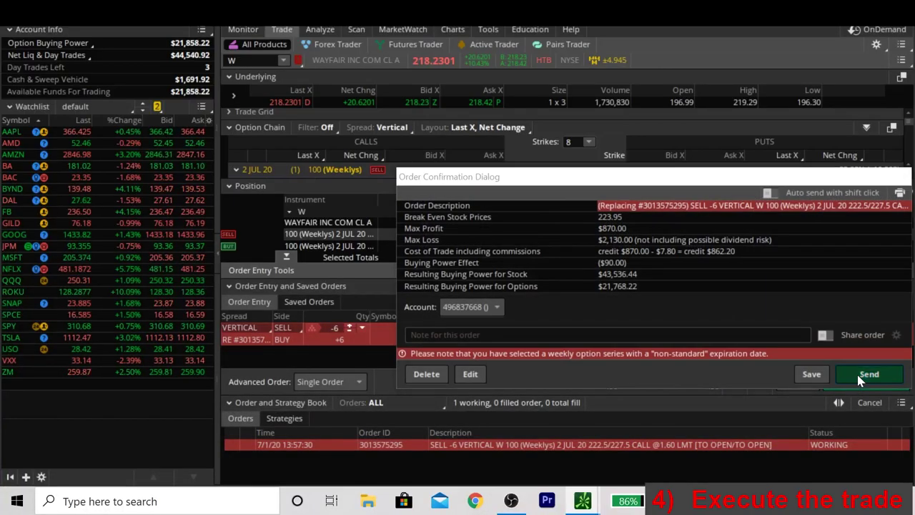
left_click(865, 376)
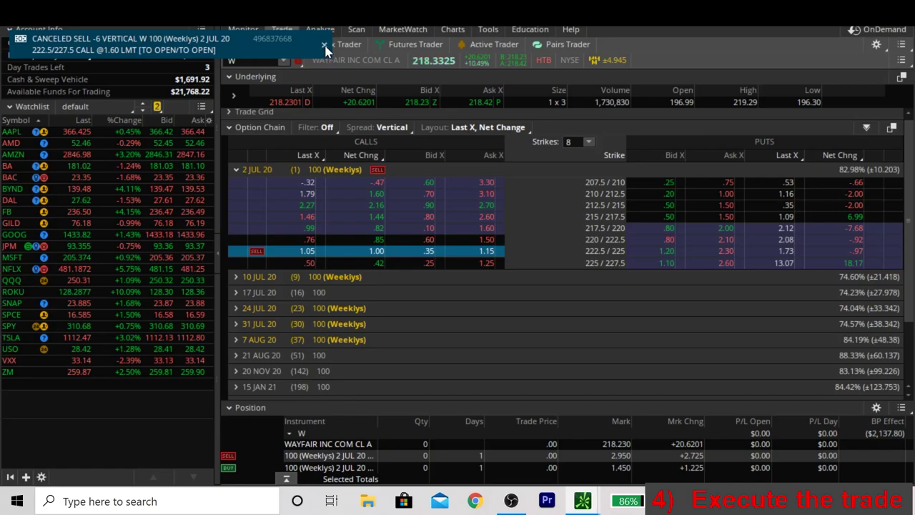
left_click(326, 48)
Step: Check the replacement order among the account's working orders, and dismiss the fill notifications on the trading page
left_click(251, 41)
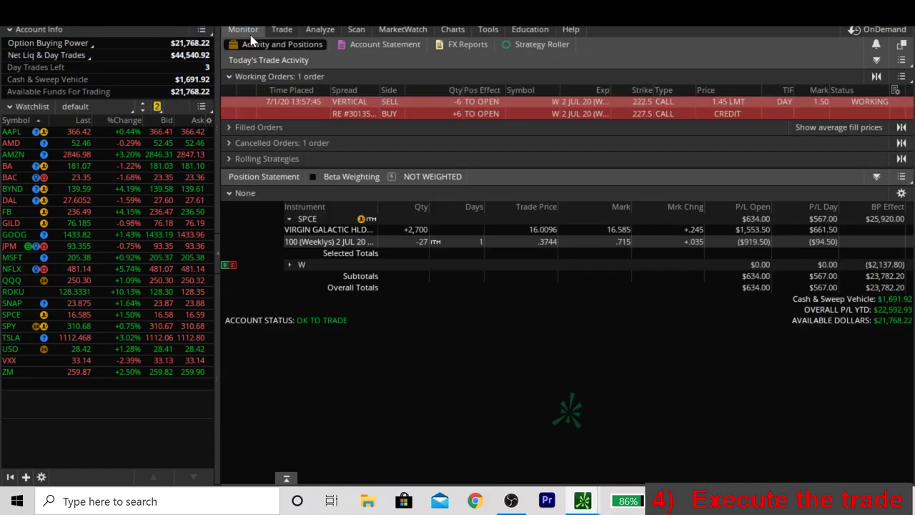
left_click(282, 29)
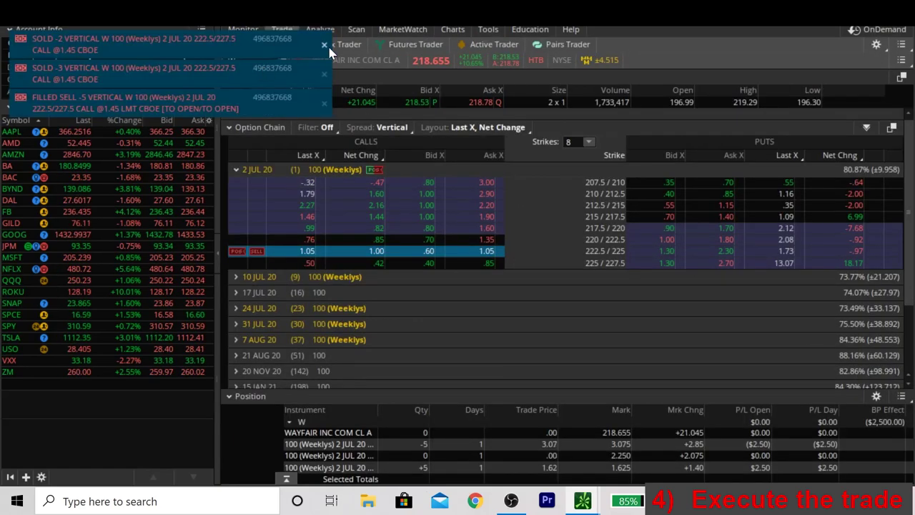
left_click(325, 46)
left_click(326, 46)
left_click(326, 46)
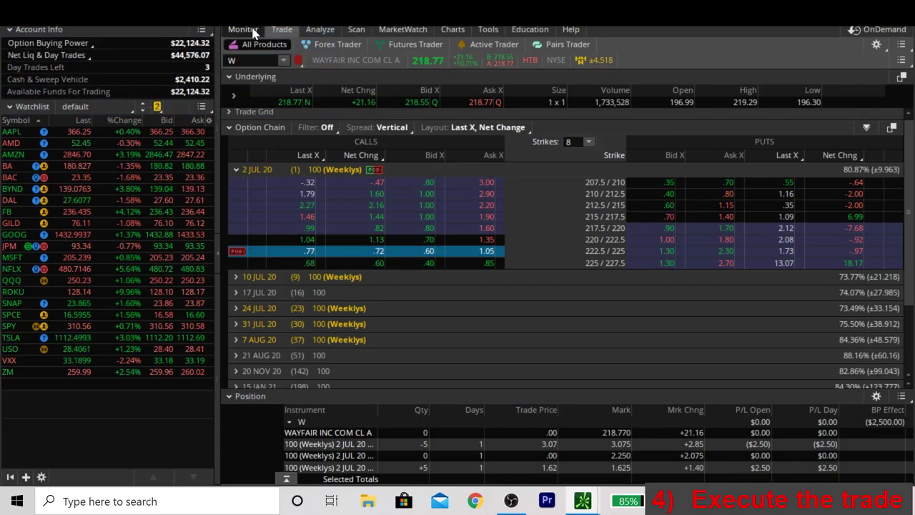
Step: In the position statement, collapse SPCE, expand W, and widen the Instrument column to show the full option descriptions
left_click(247, 31)
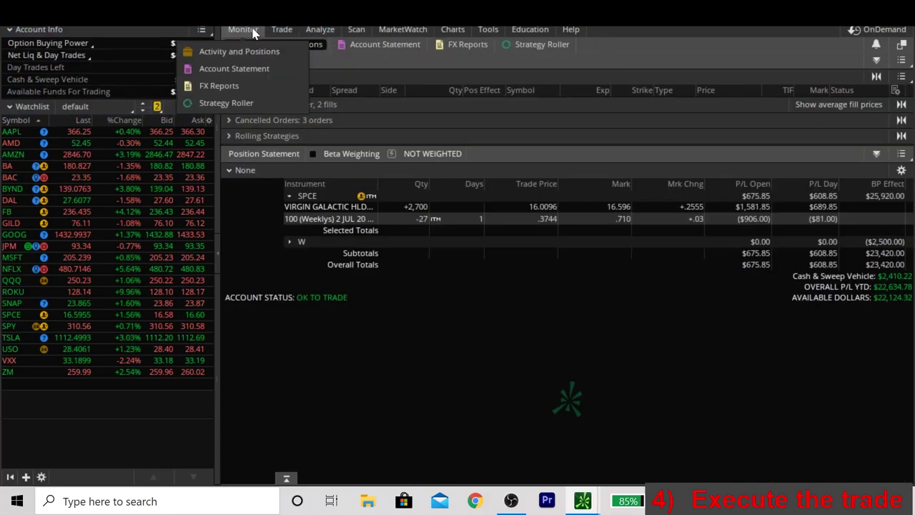
left_click(289, 196)
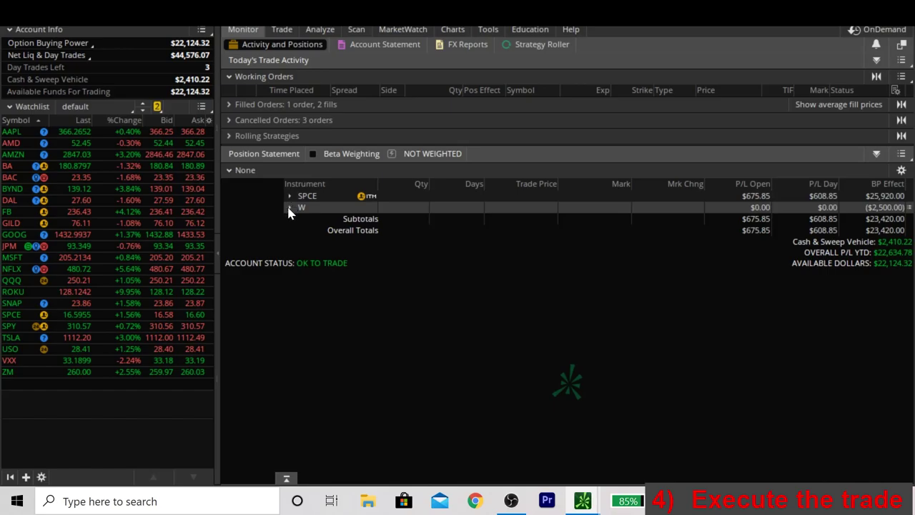
left_click(290, 209)
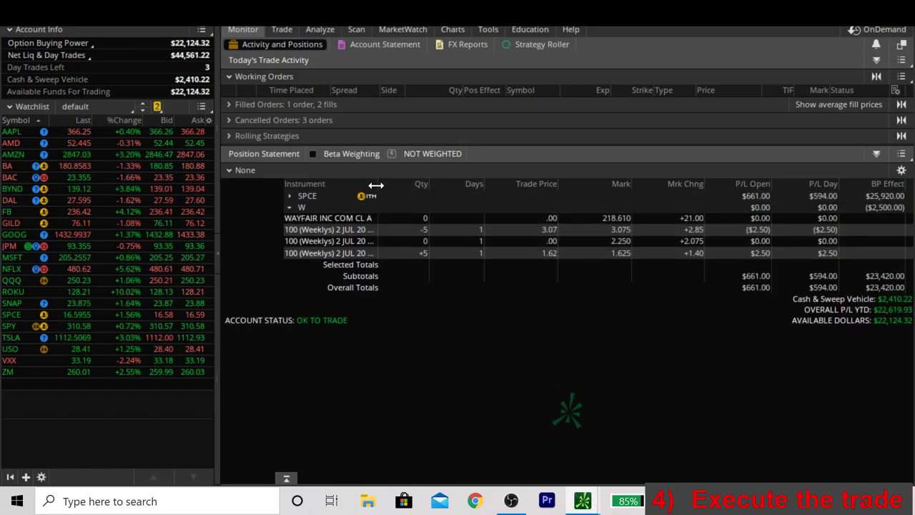
left_click_drag(377, 185, 412, 189)
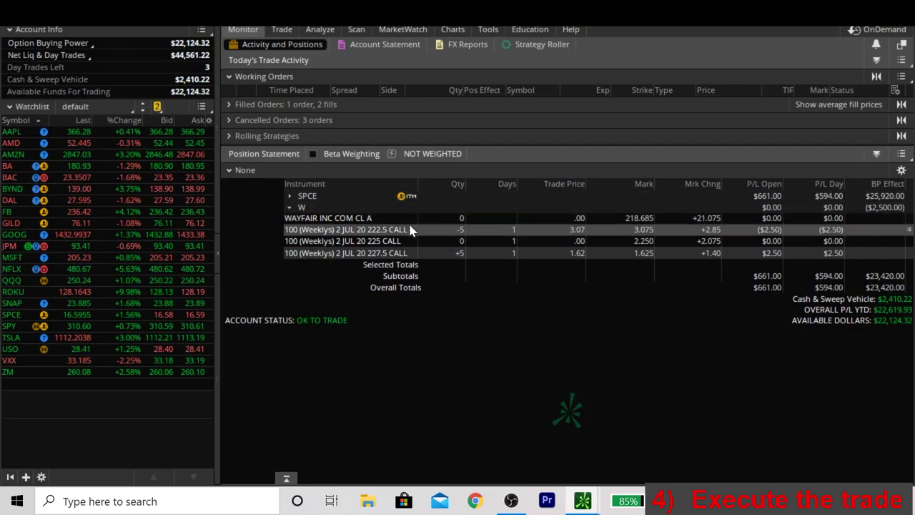